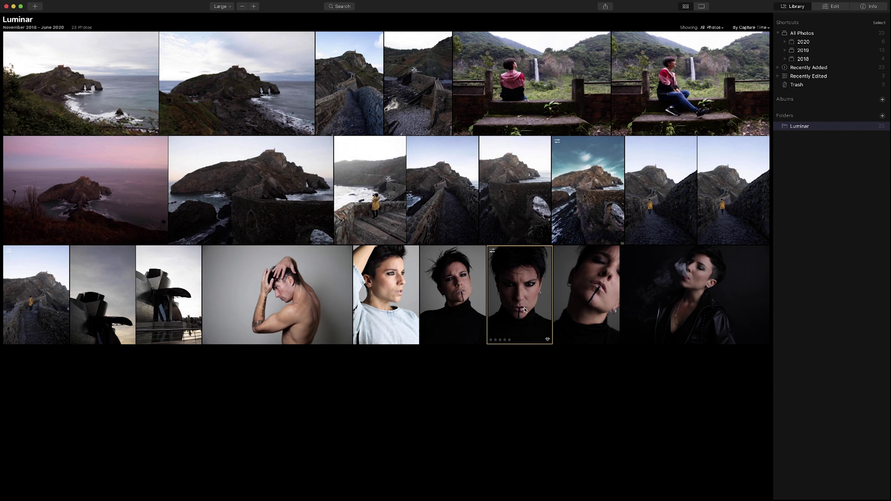
# Open the frontal close-up portrait Studio Session6-2801.CR2 for editing, apply the AI Face Enhancer look from the Portrait collection, and compare it with the original.
pyautogui.doubleClick(526, 310)
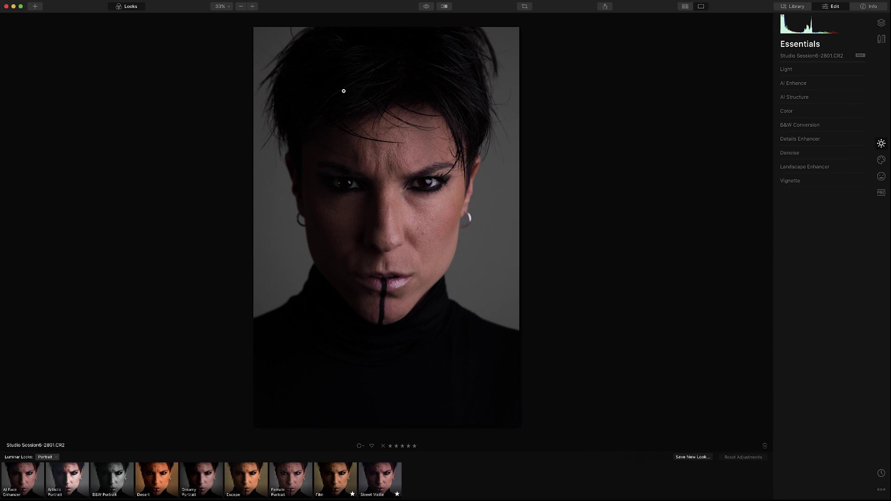
pyautogui.click(51, 458)
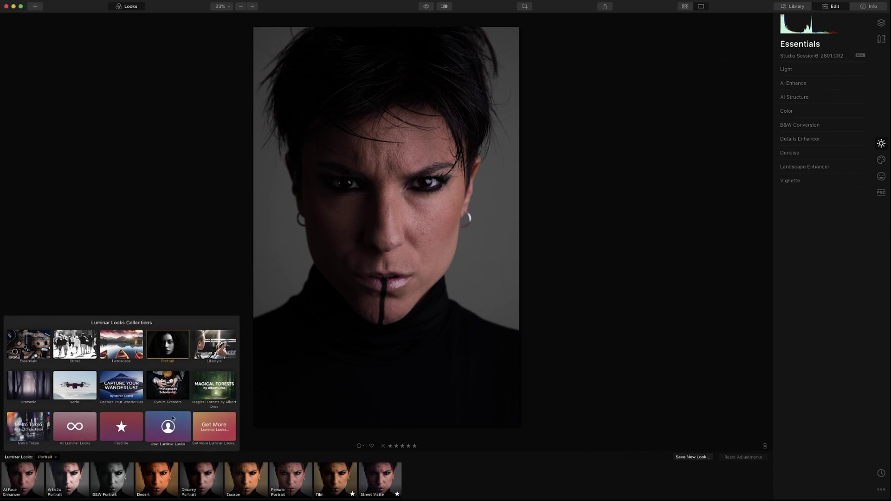
pyautogui.click(170, 348)
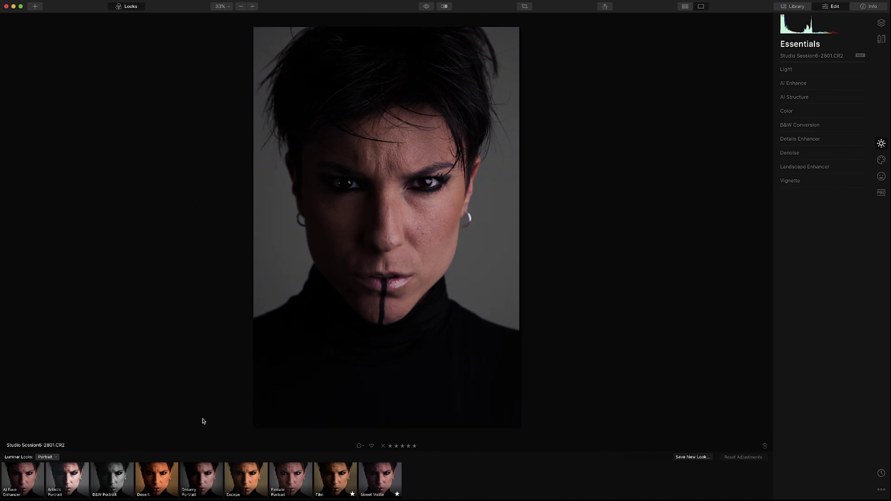
pyautogui.click(24, 481)
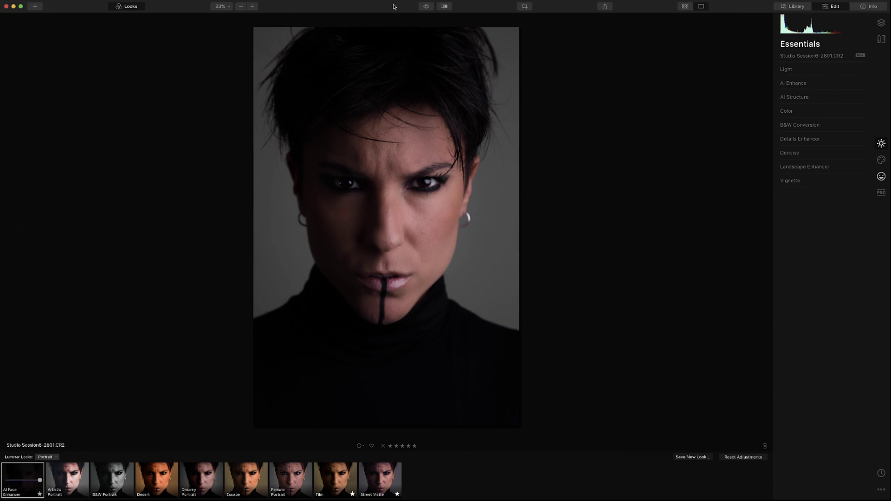
pyautogui.click(424, 6)
pyautogui.click(422, 7)
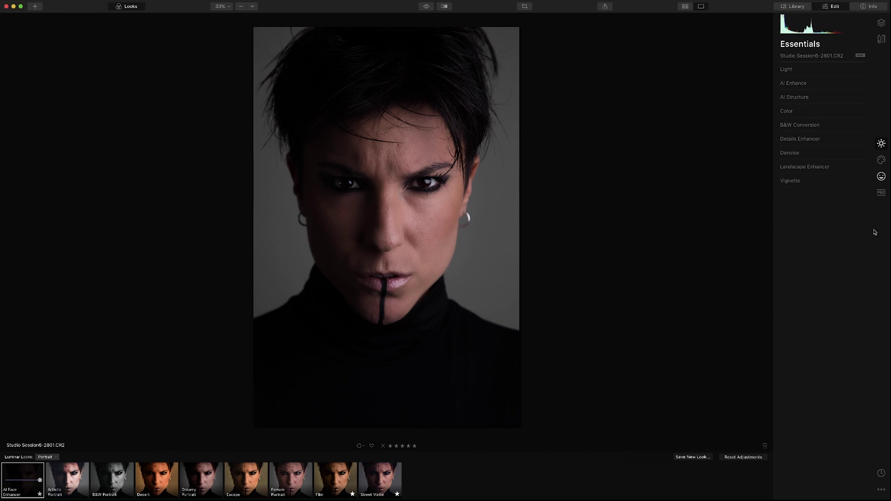
# In the AI Skin Enhancer, set the Amount to 70, test Shine Removal at 100 and return it to 0.
pyautogui.click(881, 177)
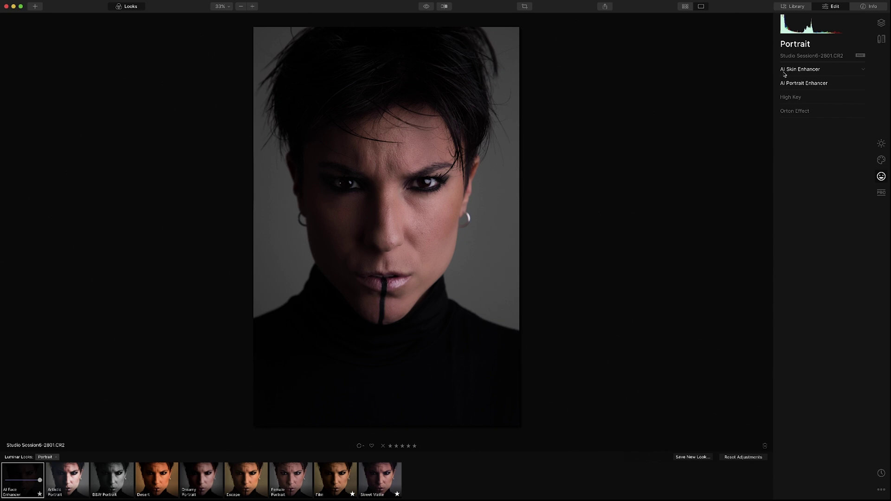
pyautogui.click(809, 73)
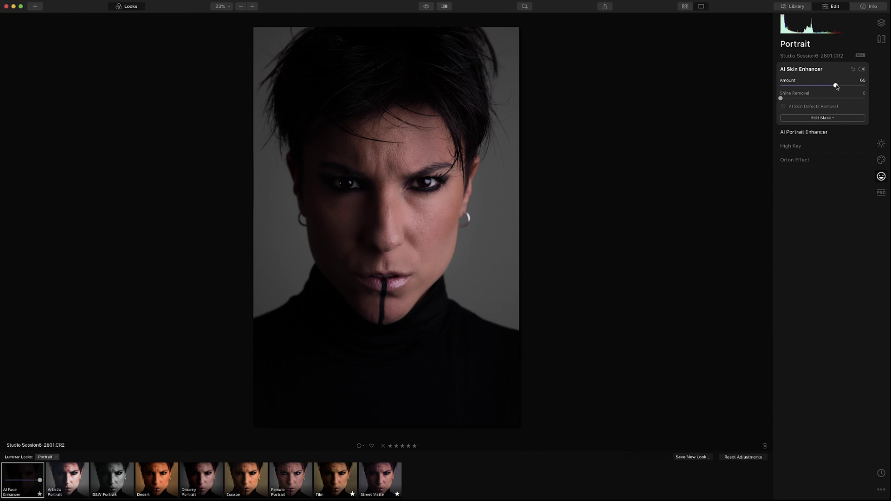
pyautogui.moveTo(836, 85); pyautogui.dragTo(820, 86)
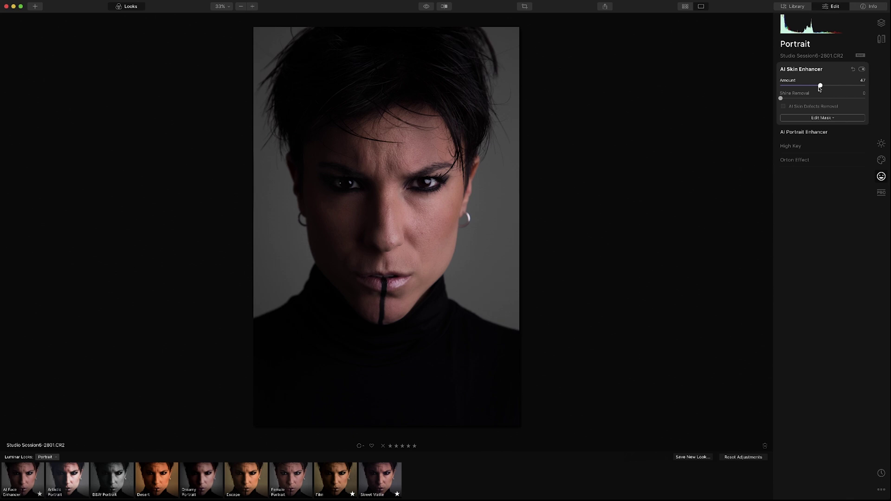
pyautogui.moveTo(820, 87); pyautogui.dragTo(840, 88)
pyautogui.moveTo(782, 98); pyautogui.dragTo(886, 106)
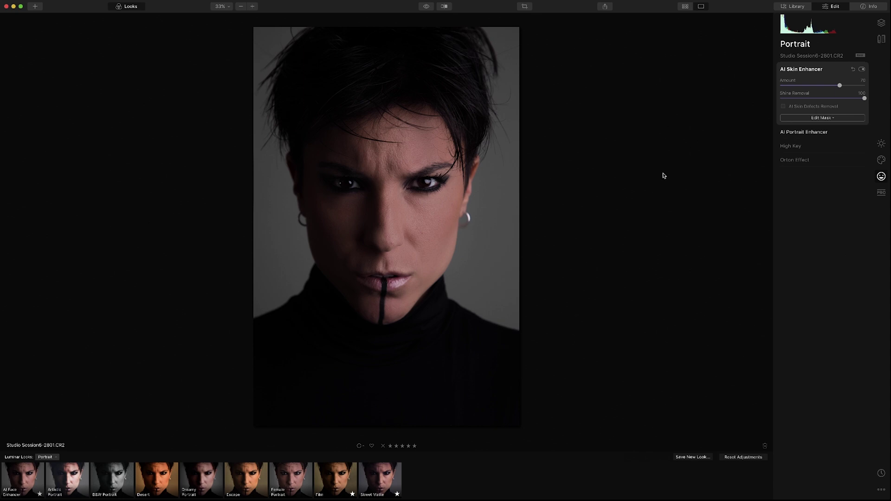
pyautogui.moveTo(865, 98); pyautogui.dragTo(780, 99)
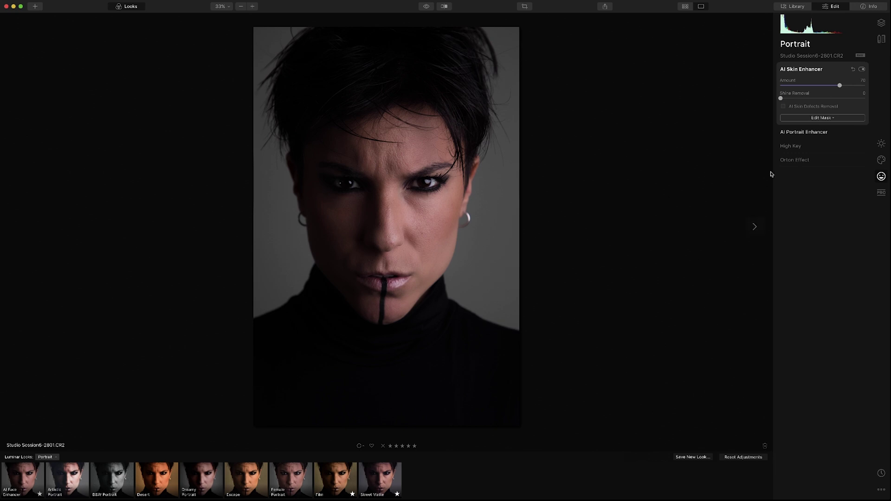
# In the AI Portrait Enhancer, try Face Light at 100 and settle on 40.
pyautogui.click(814, 134)
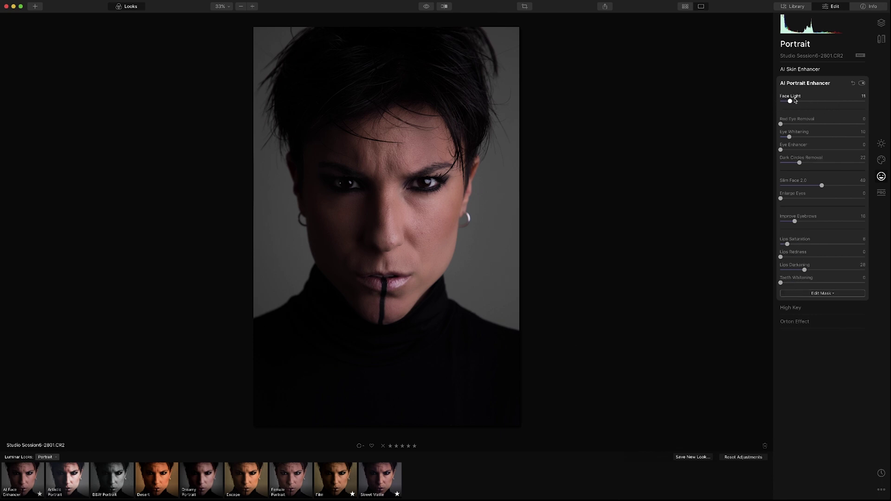
pyautogui.moveTo(791, 101); pyautogui.dragTo(888, 111)
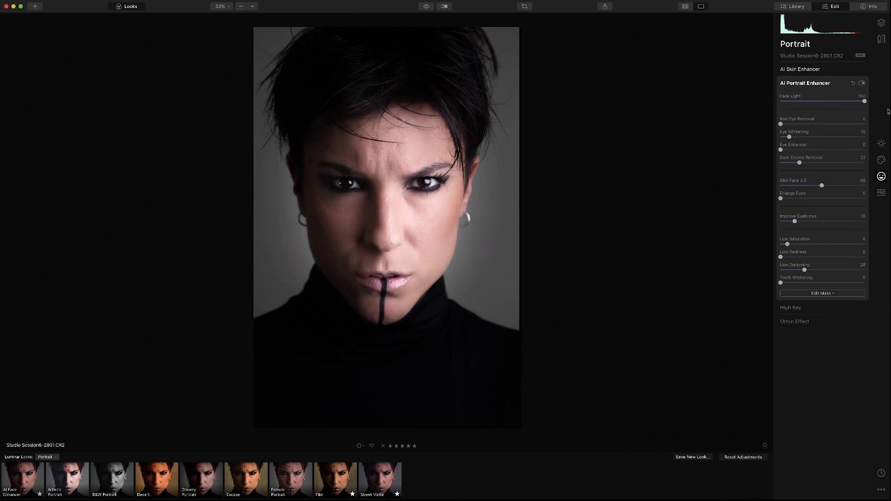
pyautogui.moveTo(864, 101); pyautogui.dragTo(813, 102)
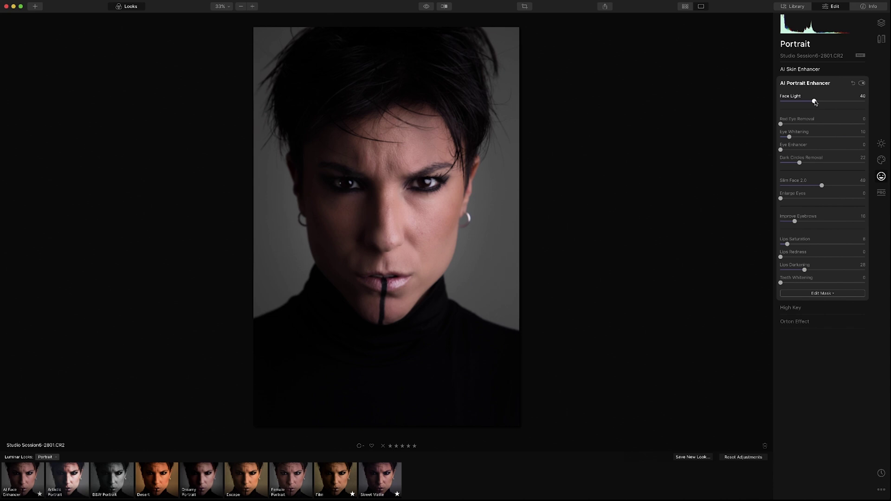
pyautogui.moveTo(815, 101); pyautogui.dragTo(815, 102)
# Tune the eyes by setting Eye Whitening to 6, Eye Enhancer to 20 and Dark Circles Removal to 20.
pyautogui.moveTo(818, 137); pyautogui.dragTo(879, 146)
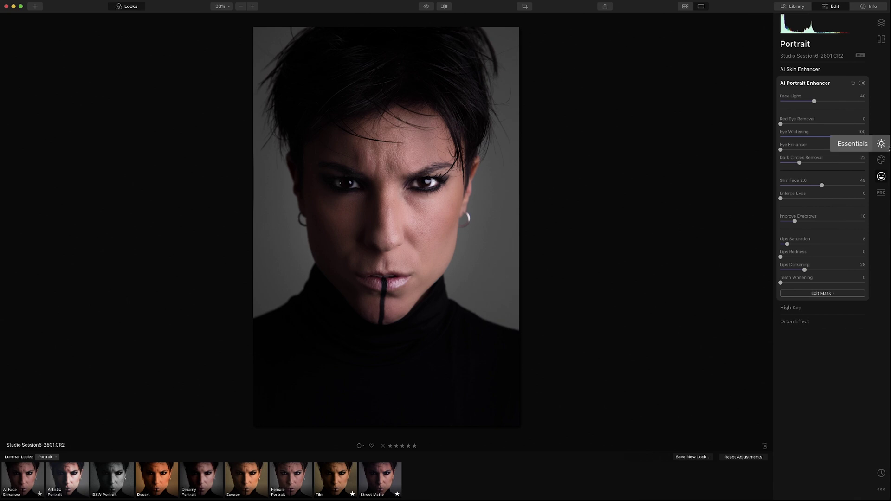
pyautogui.moveTo(865, 137); pyautogui.dragTo(784, 136)
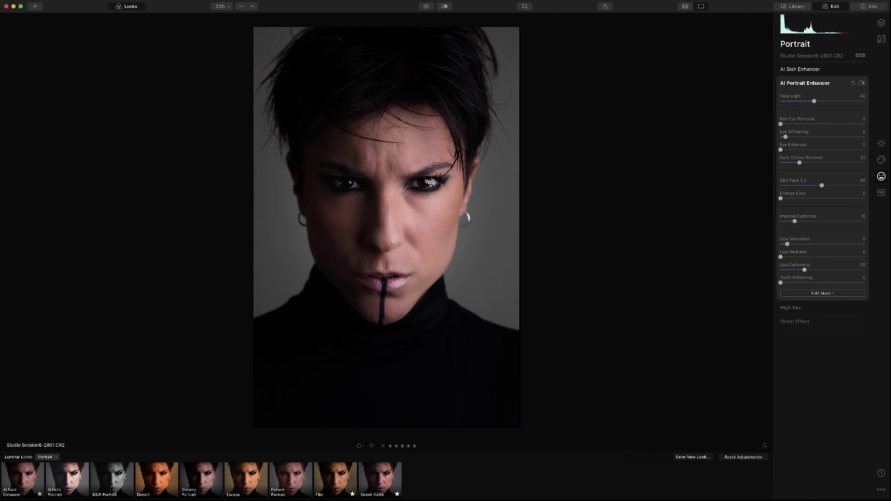
pyautogui.moveTo(781, 150); pyautogui.dragTo(884, 157)
pyautogui.moveTo(863, 150); pyautogui.dragTo(795, 151)
pyautogui.moveTo(799, 162); pyautogui.dragTo(879, 170)
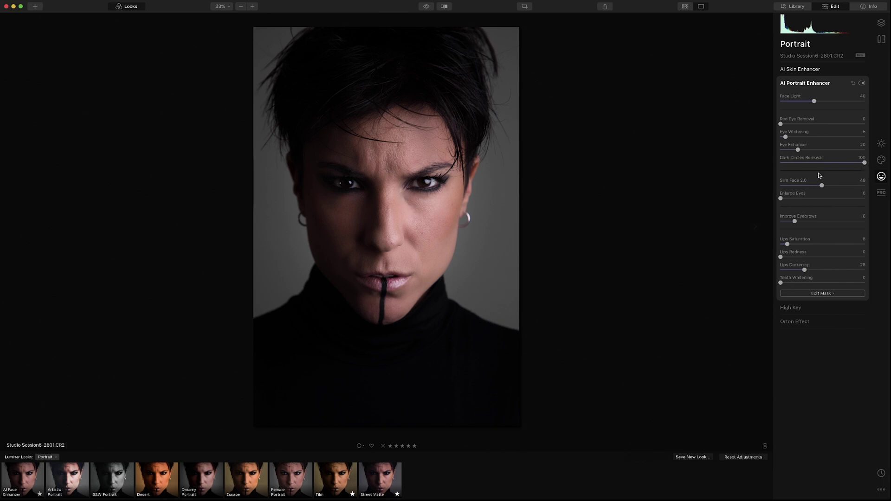
pyautogui.moveTo(864, 162); pyautogui.dragTo(795, 164)
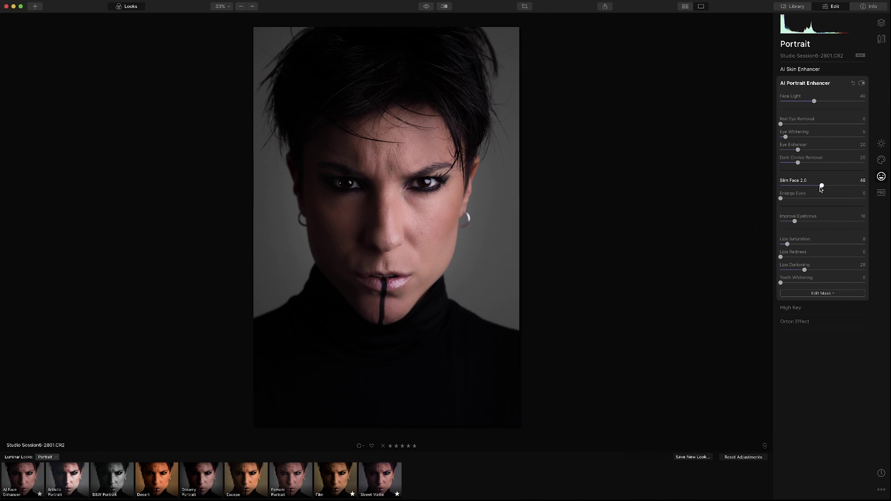
# Test the face shape and eyebrow adjustments, settling on 0 for Slim Face 2.0 and Enlarge Eyes and 21 for Improve Eyebrows.
pyautogui.moveTo(822, 186); pyautogui.dragTo(873, 192)
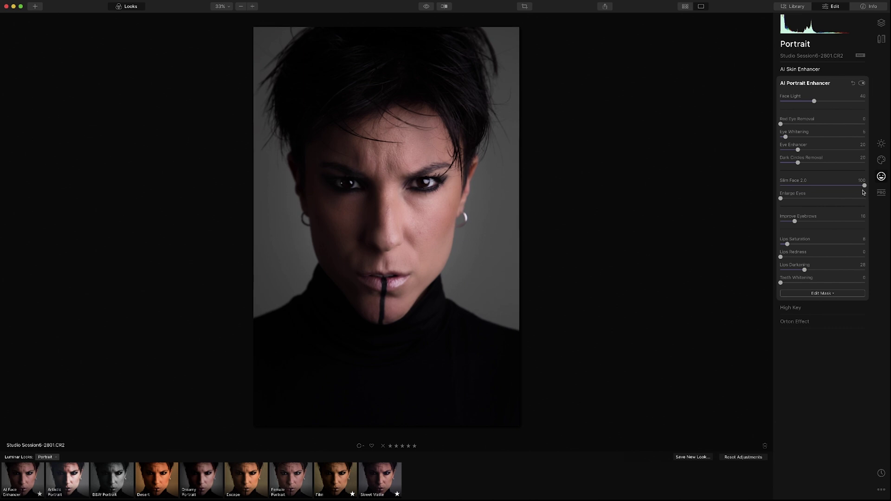
pyautogui.moveTo(864, 186); pyautogui.dragTo(747, 193)
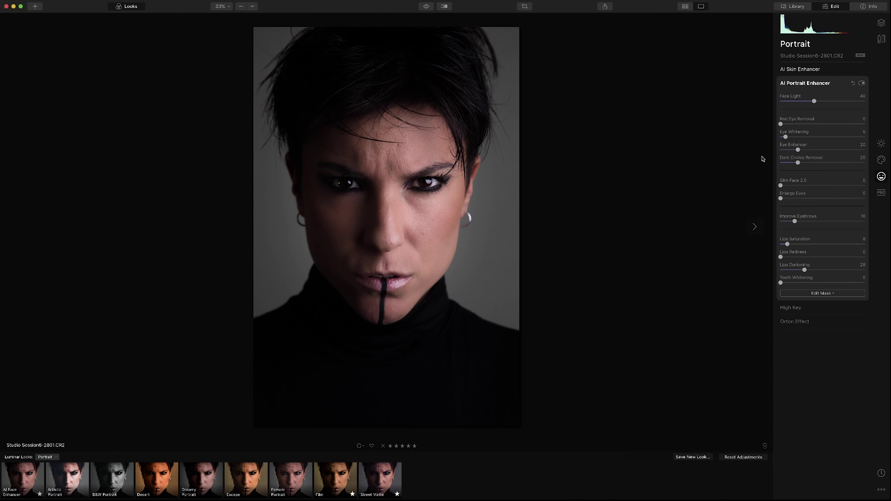
pyautogui.moveTo(782, 200); pyautogui.dragTo(878, 212)
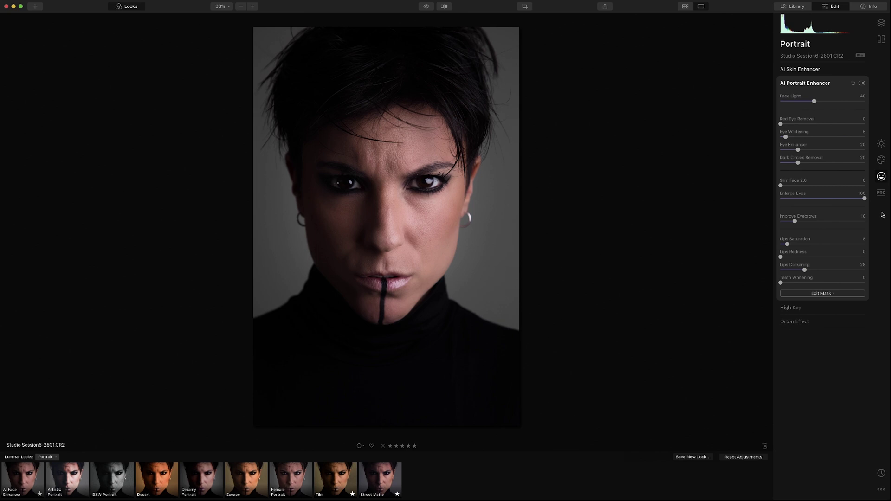
pyautogui.moveTo(864, 198); pyautogui.dragTo(757, 200)
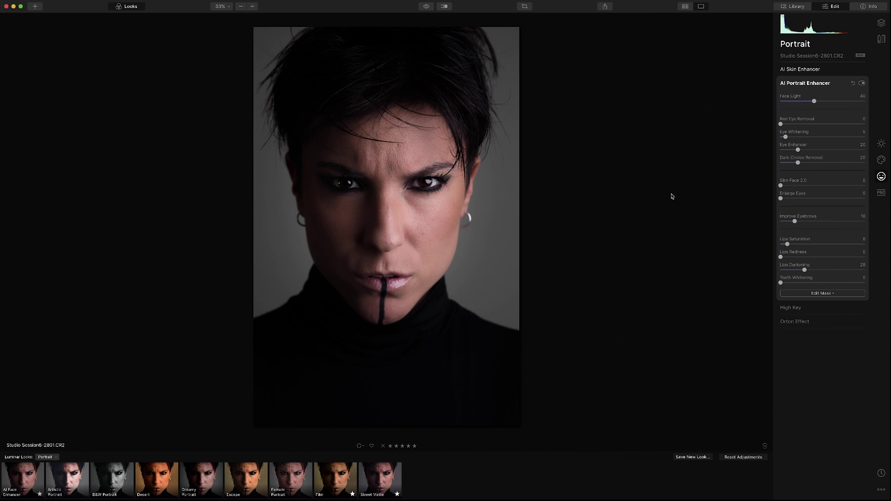
pyautogui.moveTo(795, 222); pyautogui.dragTo(883, 232)
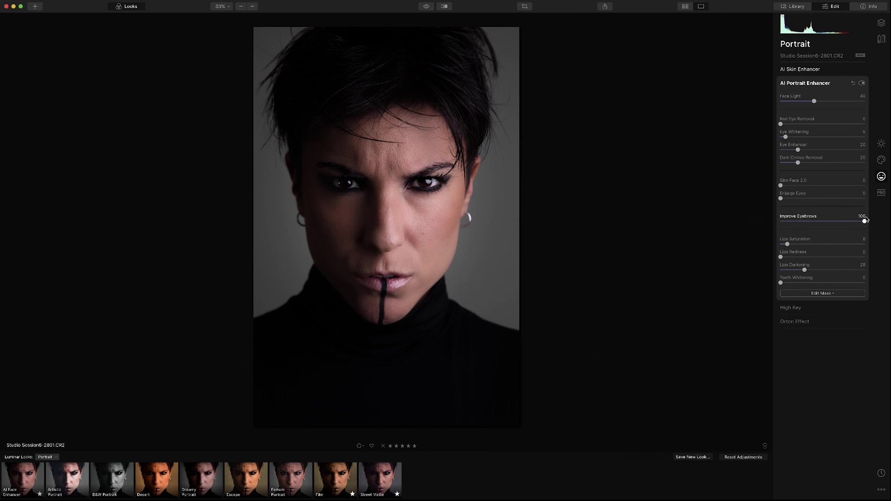
pyautogui.moveTo(864, 221); pyautogui.dragTo(798, 222)
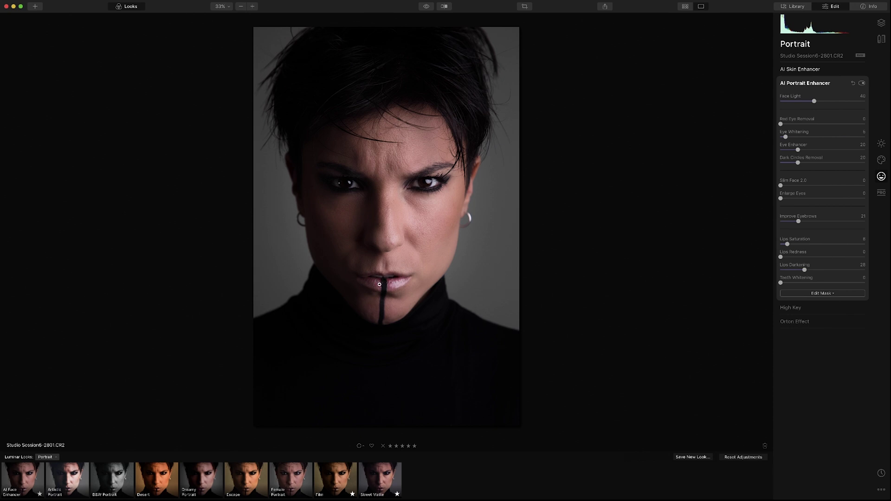
# Test the lip adjustments and set Lips Saturation, Lips Redness and Lips Darkening to 0.
pyautogui.moveTo(788, 244); pyautogui.dragTo(866, 244)
pyautogui.moveTo(865, 245); pyautogui.dragTo(768, 245)
pyautogui.moveTo(781, 258); pyautogui.dragTo(888, 263)
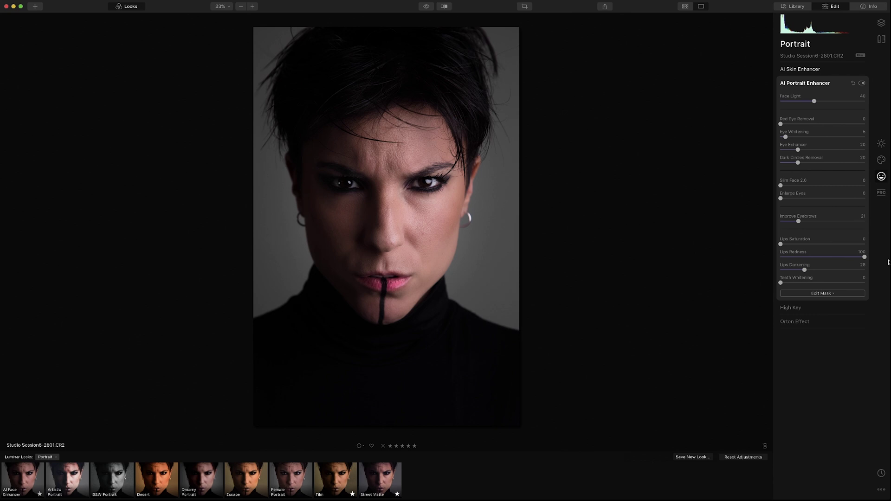
pyautogui.moveTo(865, 258); pyautogui.dragTo(781, 258)
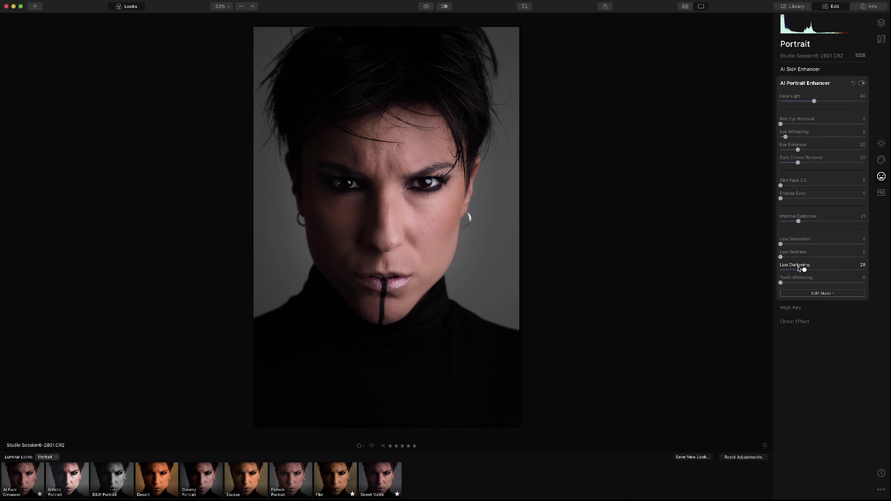
pyautogui.moveTo(804, 270); pyautogui.dragTo(879, 275)
pyautogui.moveTo(864, 271); pyautogui.dragTo(738, 270)
pyautogui.click(837, 295)
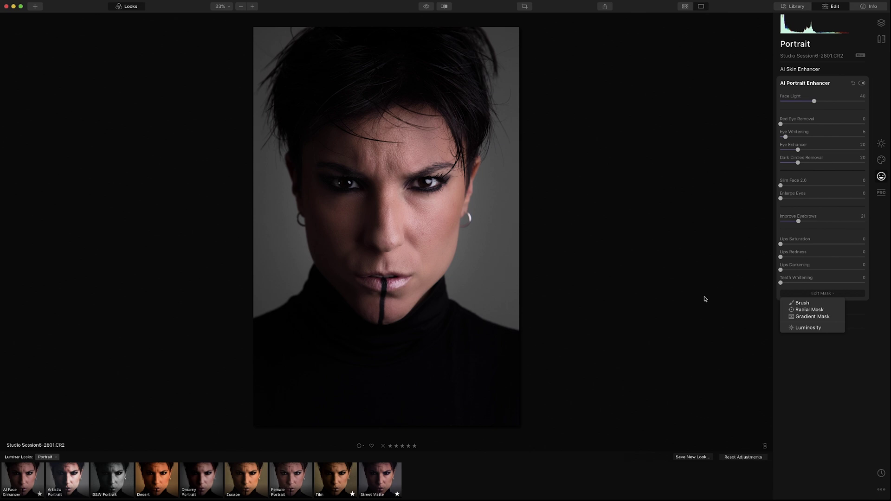
pyautogui.click(704, 299)
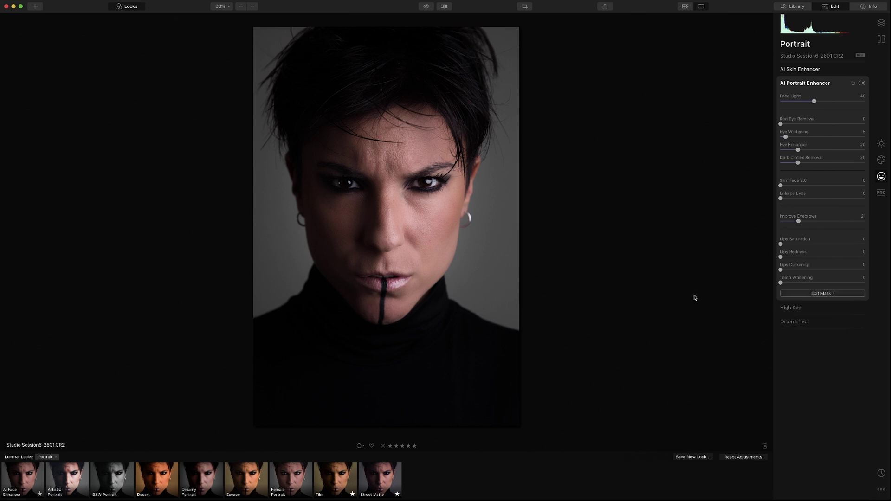
# Compare the retouched portrait with the original image.
pyautogui.click(428, 7)
pyautogui.click(429, 7)
pyautogui.click(425, 7)
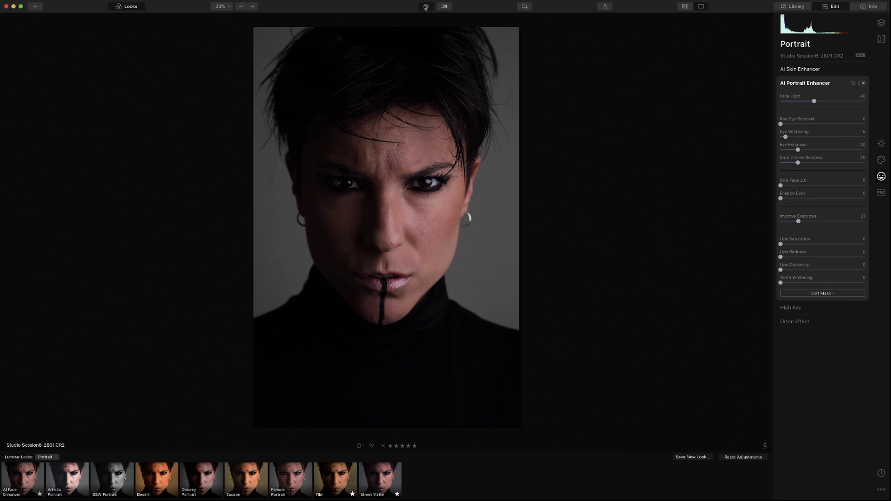
pyautogui.click(425, 7)
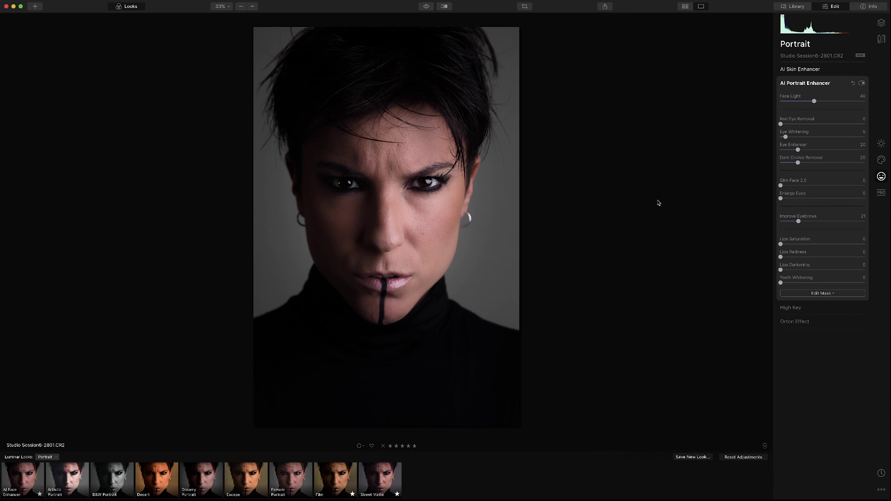
# Add a new adjustment layer and apply the Street Matte look to it at full strength.
pyautogui.click(881, 22)
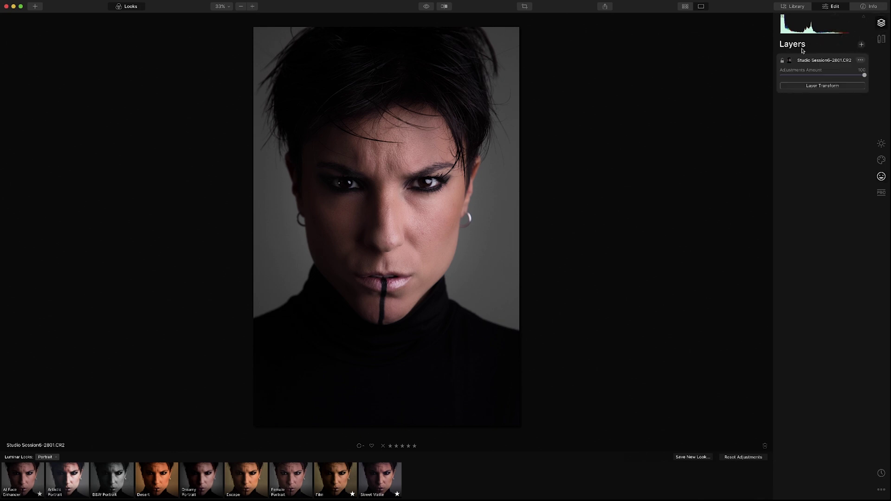
pyautogui.click(861, 46)
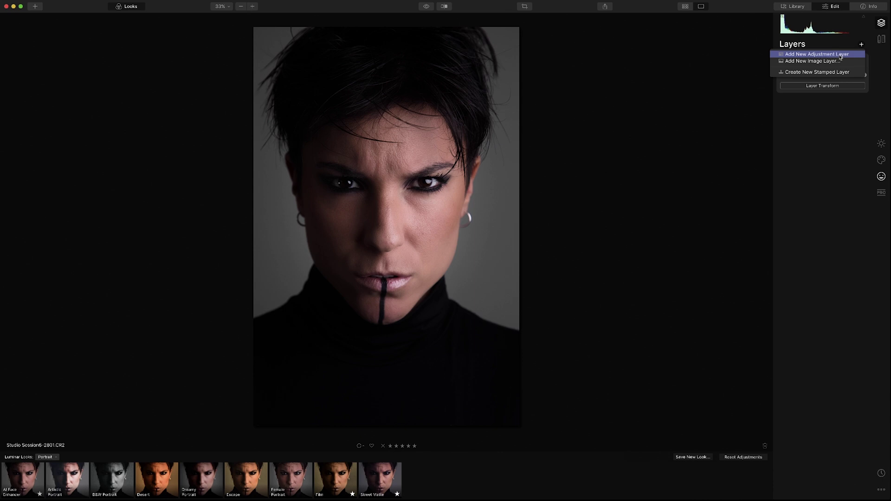
pyautogui.click(840, 54)
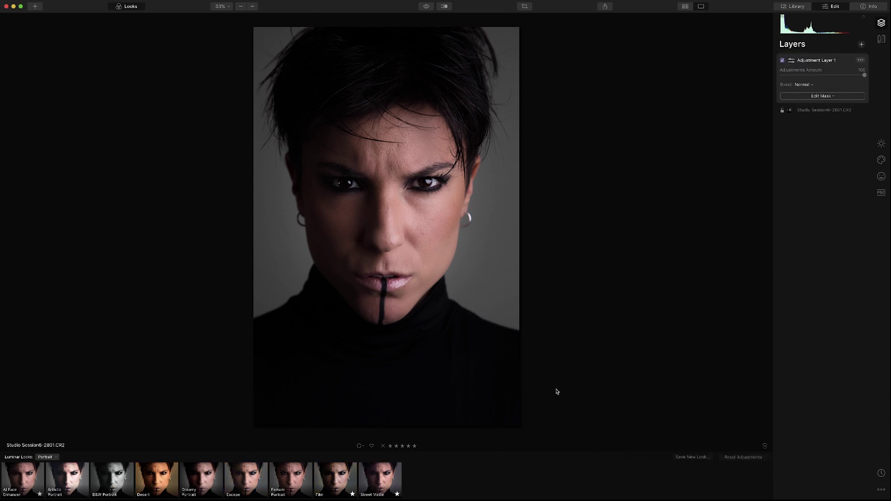
pyautogui.click(385, 479)
pyautogui.click(385, 480)
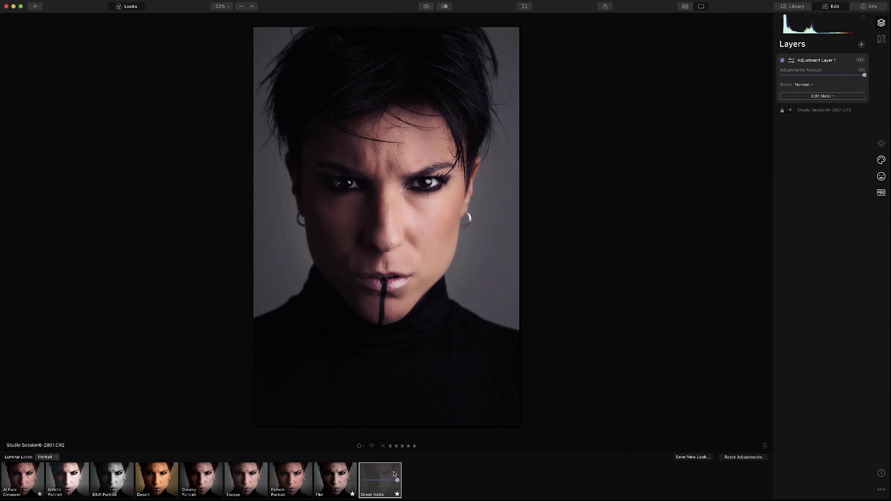
pyautogui.click(427, 7)
pyautogui.click(427, 7)
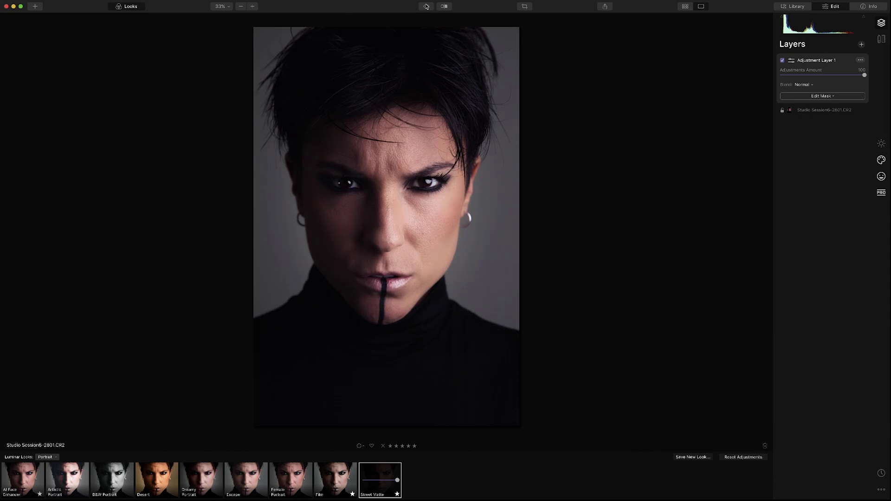
pyautogui.moveTo(397, 480)
pyautogui.mouseDown()
pyautogui.moveTo(357, 482)
pyautogui.moveTo(413, 474)
pyautogui.mouseUp()
# Inspect the portrait in the split before/after comparison and return to the normal view.
pyautogui.click(445, 7)
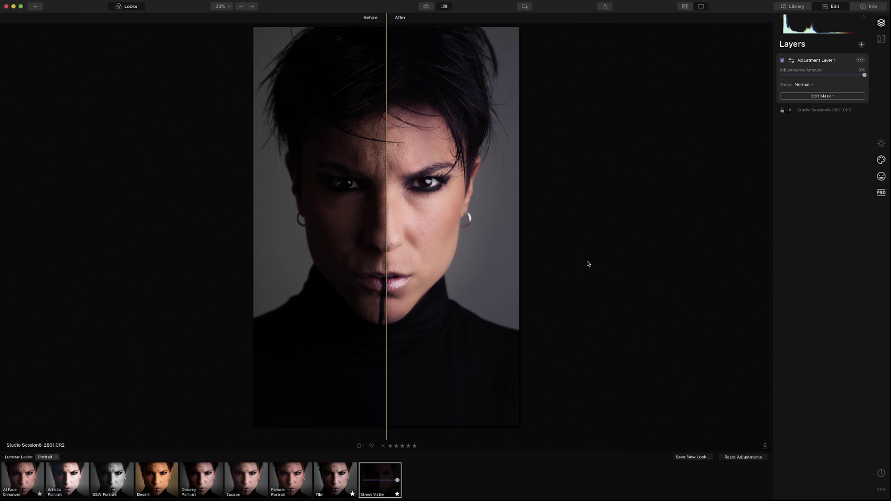
pyautogui.moveTo(386, 232)
pyautogui.mouseDown()
pyautogui.moveTo(262, 251)
pyautogui.moveTo(507, 241)
pyautogui.moveTo(382, 247)
pyautogui.mouseUp()
pyautogui.click(444, 6)
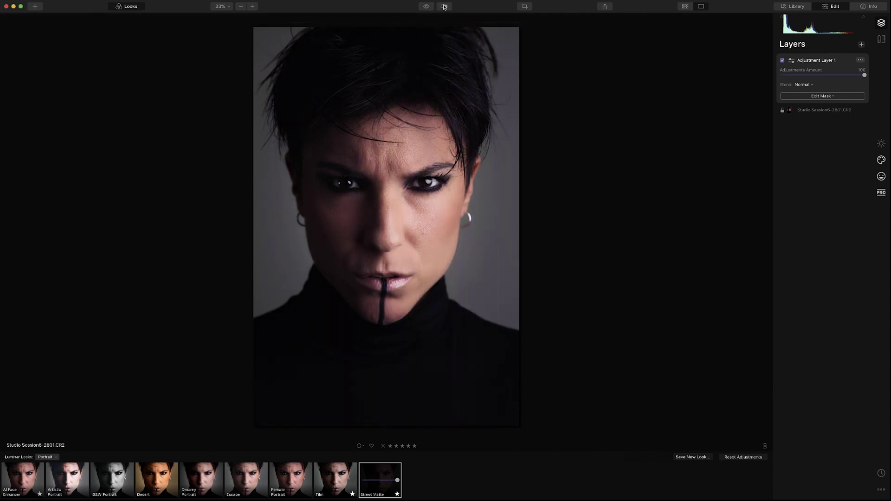